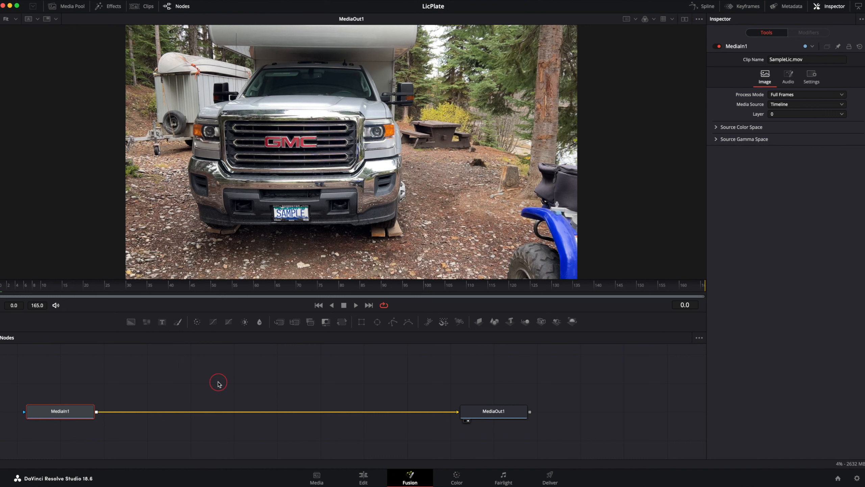
Add a Planar Tracker node between MediaIn1 and MediaOut1
{"action": "key", "text": "shift+space"}
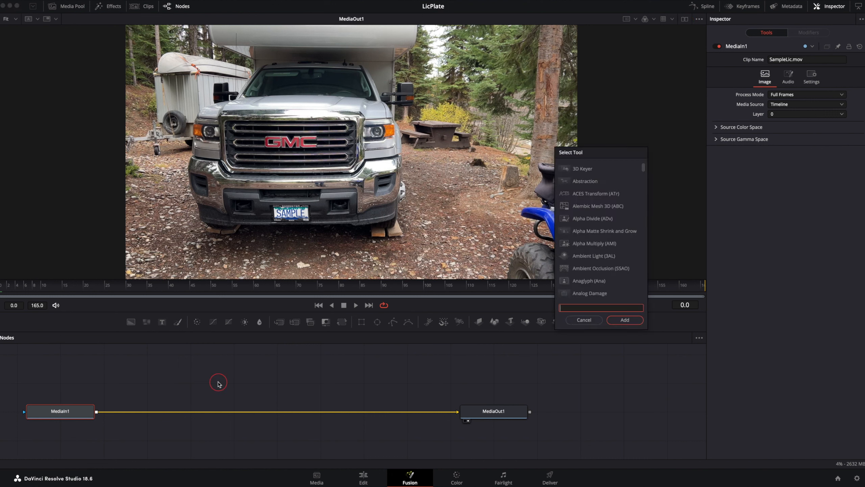
{"action": "type", "text": "pla"}
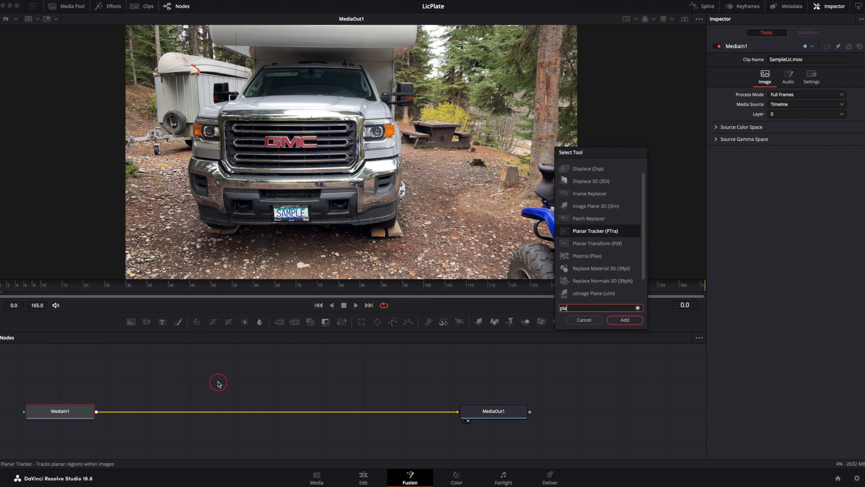
{"action": "type", "text": "n"}
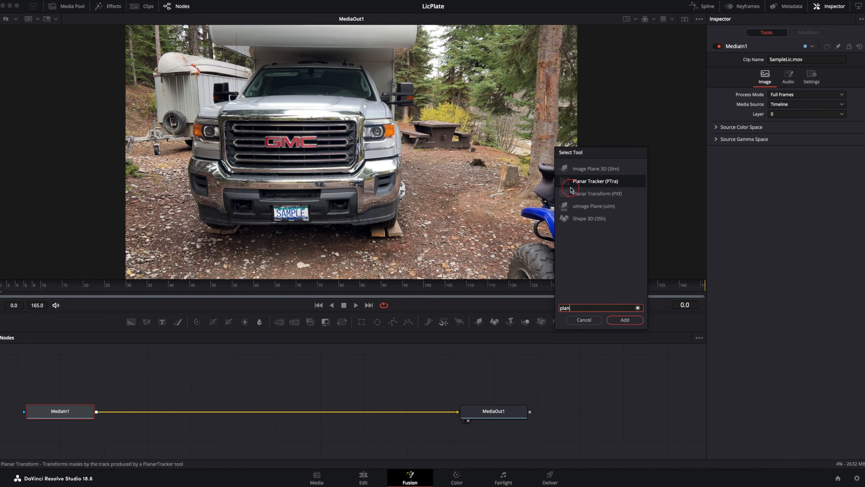
{"action": "left_click", "coordinate": [616, 322]}
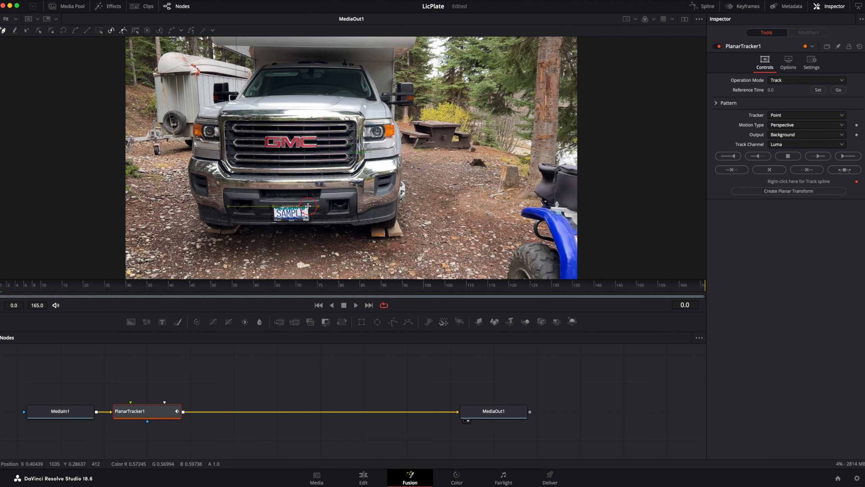
Draw a closed four-point tracking outline around the truck's licence plate at frame 0
{"action": "left_click", "coordinate": [309, 207]}
{"action": "left_click", "coordinate": [311, 222]}
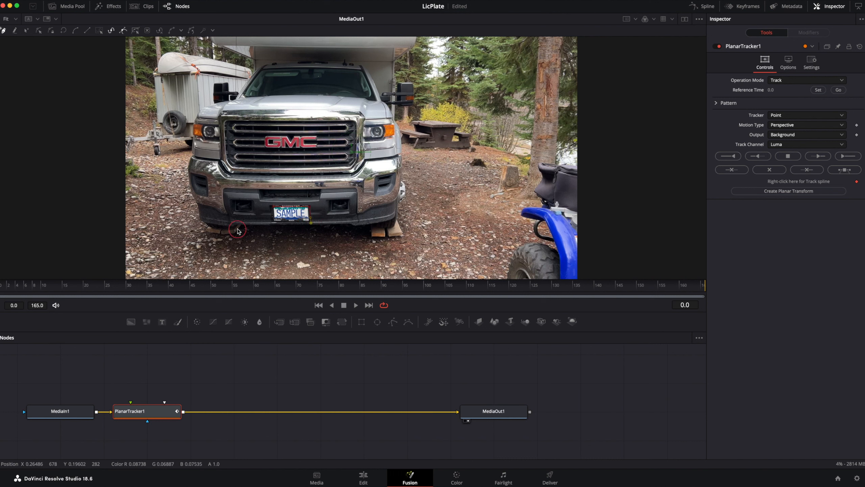
{"action": "left_click", "coordinate": [273, 222]}
Set the tracker type to Hybrid Point/Area and track the licence plate forward to the end of the clip
{"action": "left_click", "coordinate": [814, 115]}
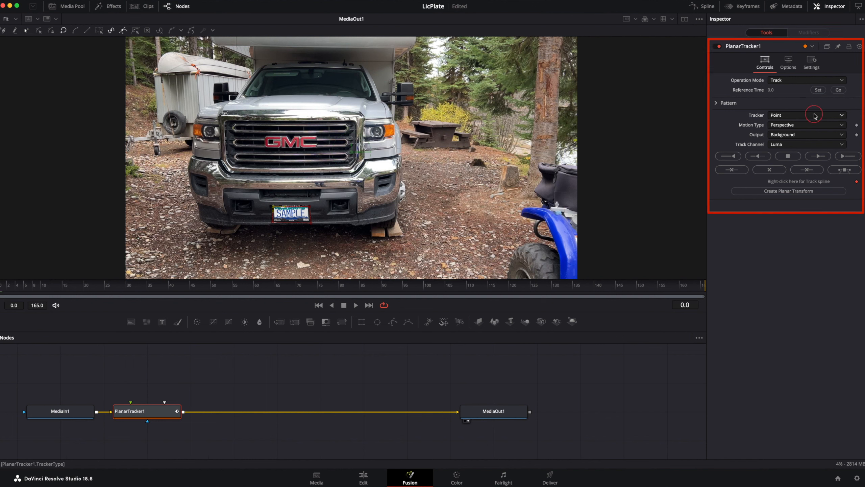
{"action": "left_click", "coordinate": [815, 115]}
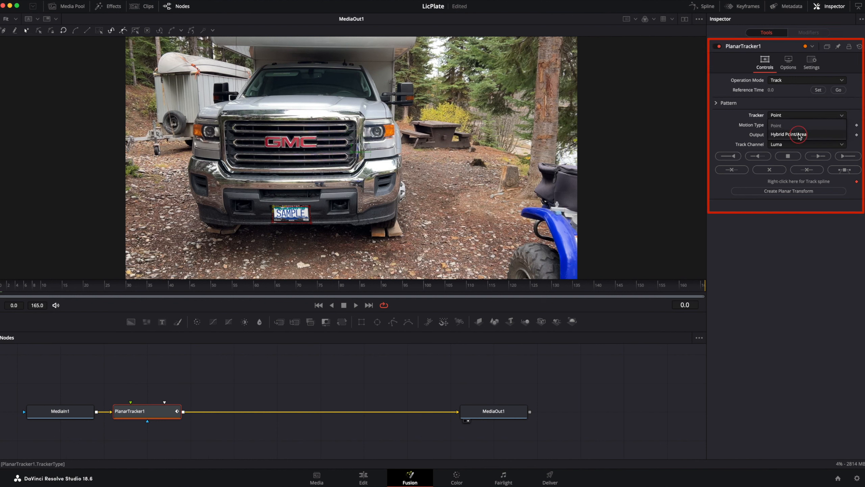
{"action": "left_click", "coordinate": [817, 135]}
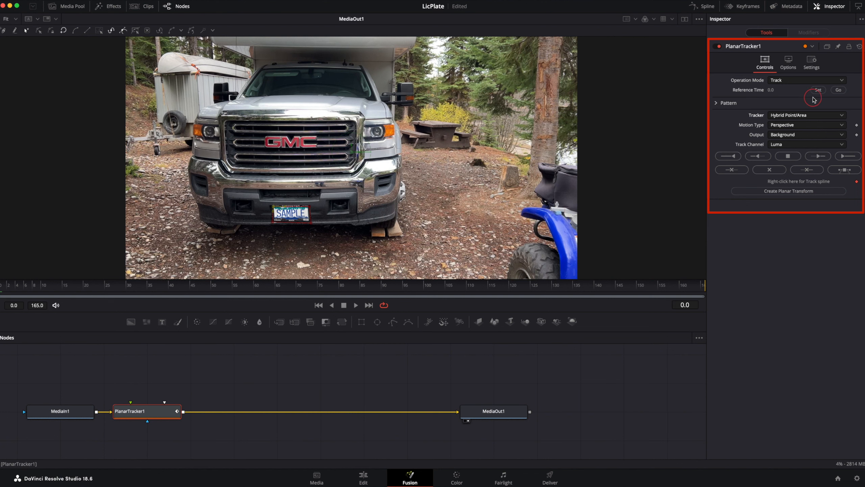
{"action": "left_click", "coordinate": [844, 157]}
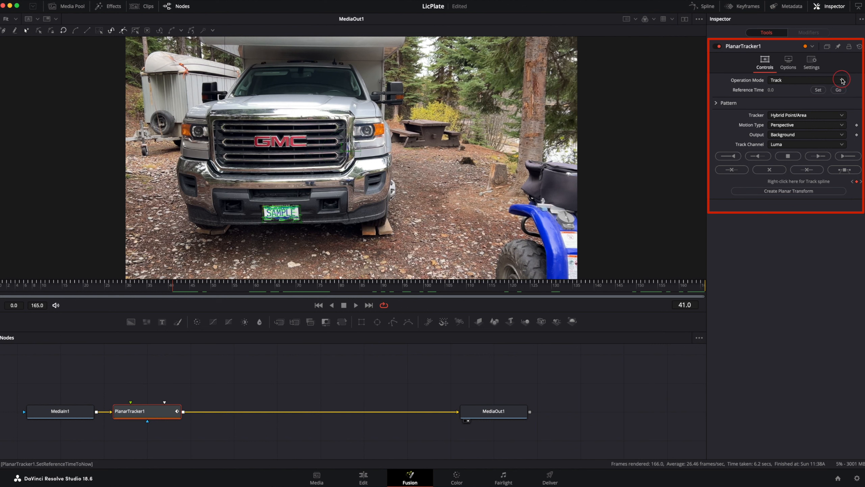
Switch PlanarTracker1's operation mode to Corner Pin and fit the four pin corners to the edges of the licence plate frame
{"action": "left_click", "coordinate": [842, 81]}
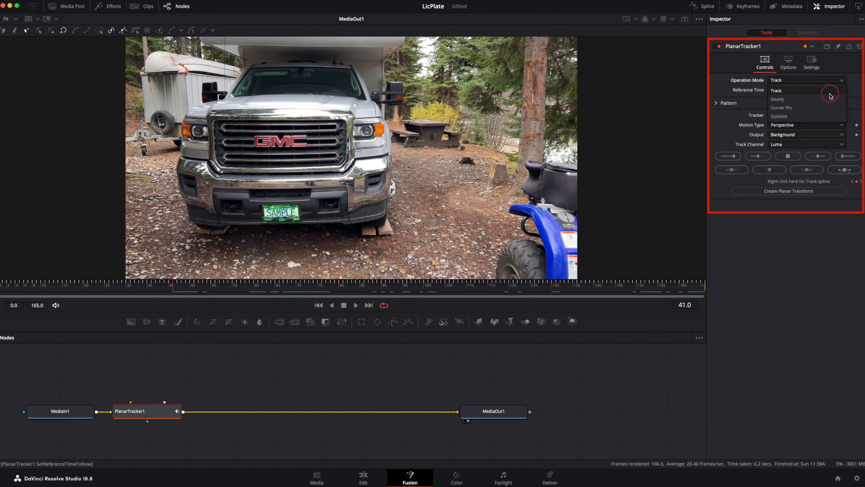
{"action": "left_click", "coordinate": [782, 107]}
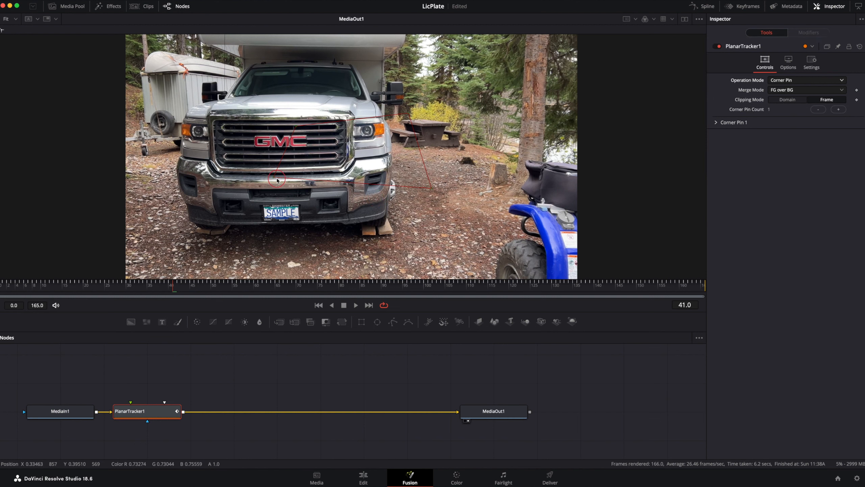
{"action": "left_click_drag", "start_coordinate": [277, 179], "coordinate": [264, 221]}
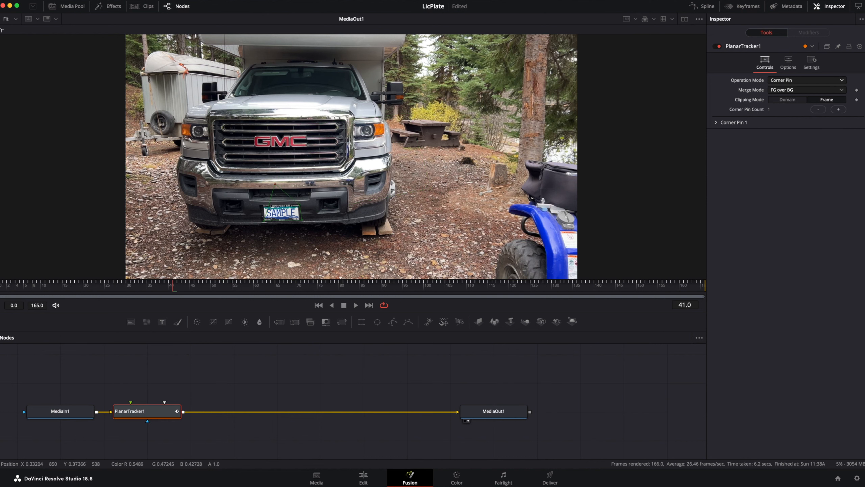
{"action": "left_click_drag", "start_coordinate": [282, 191], "coordinate": [261, 206]}
{"action": "scroll", "coordinate": [267, 223], "scroll_direction": "up", "scroll_amount": 6}
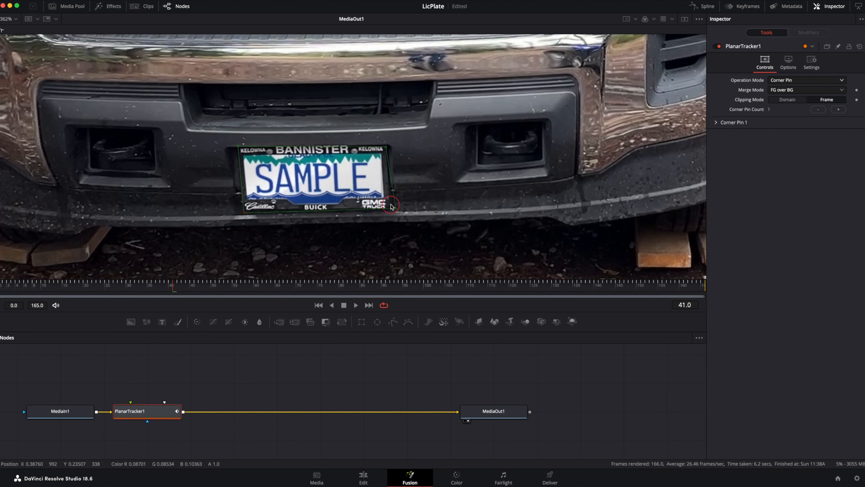
{"action": "left_click_drag", "start_coordinate": [396, 208], "coordinate": [393, 209]}
{"action": "left_click_drag", "start_coordinate": [391, 209], "coordinate": [392, 209]}
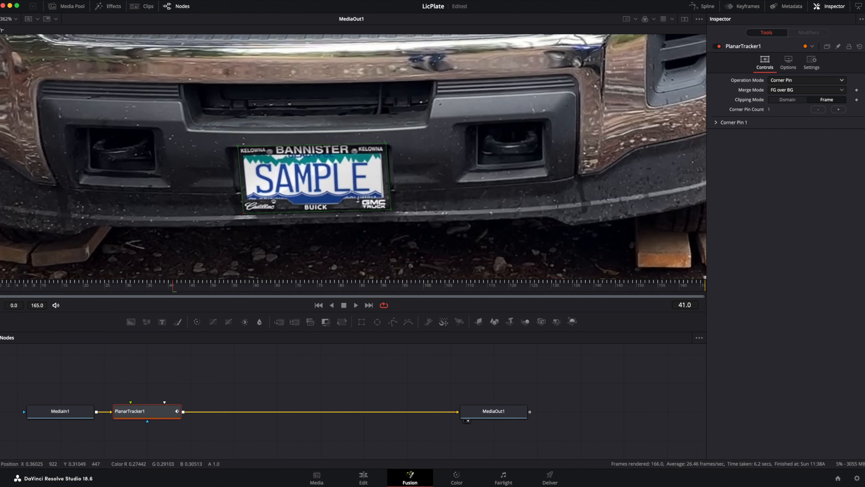
Add BC Lic Plate01.jpg from the media pool to the node graph and connect it to PlanarTracker1's corner pin input
{"action": "left_click", "coordinate": [74, 8]}
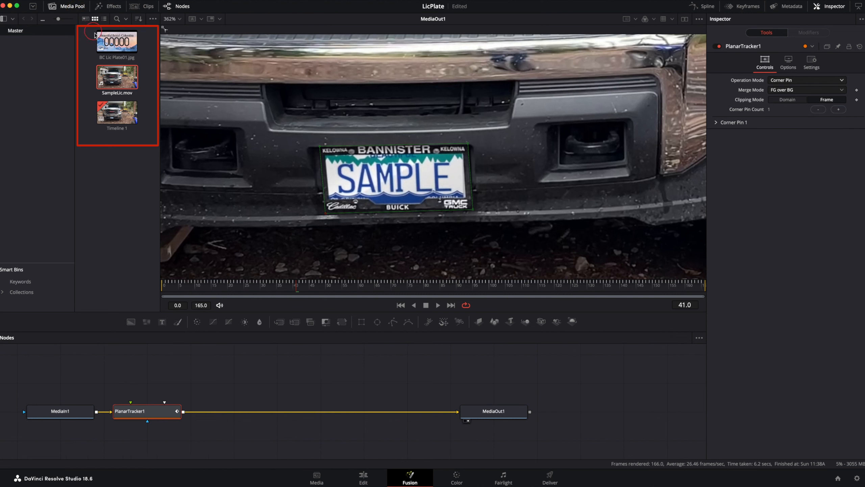
{"action": "left_click_drag", "start_coordinate": [116, 42], "coordinate": [161, 361]}
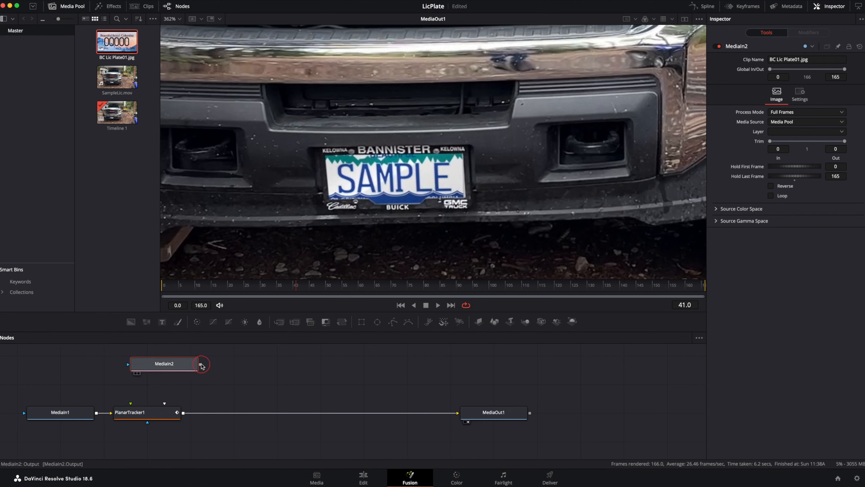
{"action": "left_click_drag", "start_coordinate": [201, 365], "coordinate": [144, 415]}
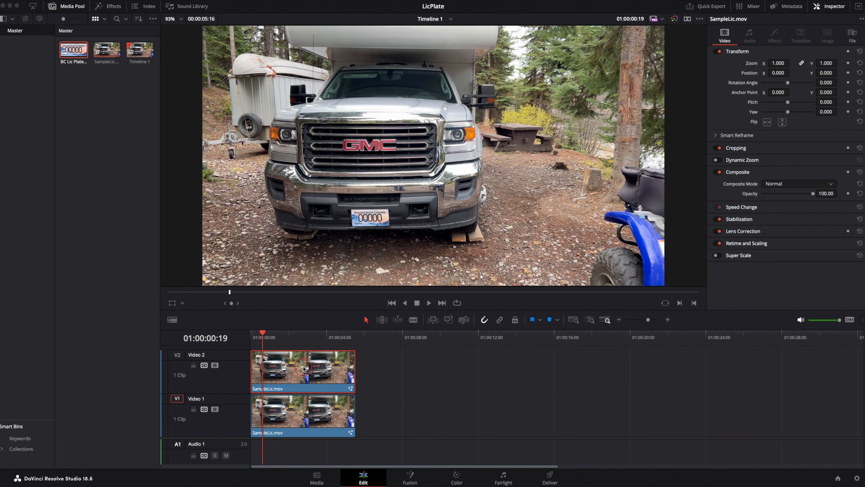
Return to the Fusion composition, disconnect MediaIn2 from PlanarTracker1 and park MediaIn2 above MediaOut1, clear of the node flow
{"action": "left_click", "coordinate": [410, 477]}
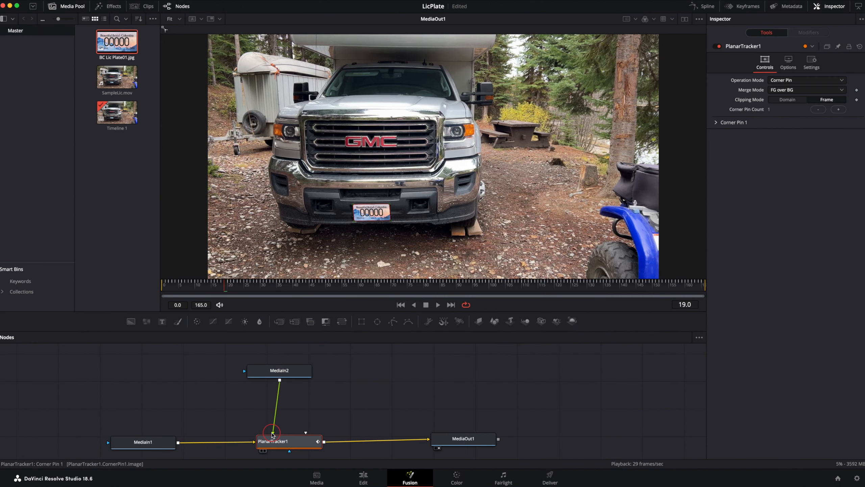
{"action": "left_click_drag", "start_coordinate": [273, 432], "coordinate": [291, 410]}
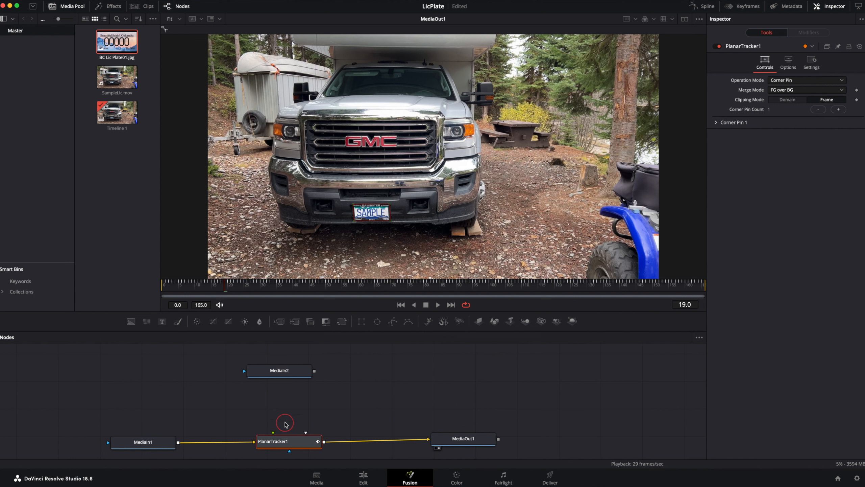
{"action": "left_click_drag", "start_coordinate": [309, 370], "coordinate": [577, 367]}
Set PlanarTracker1's operation mode back to Track and create a Planar Transform node from its tracking data
{"action": "left_click", "coordinate": [844, 81]}
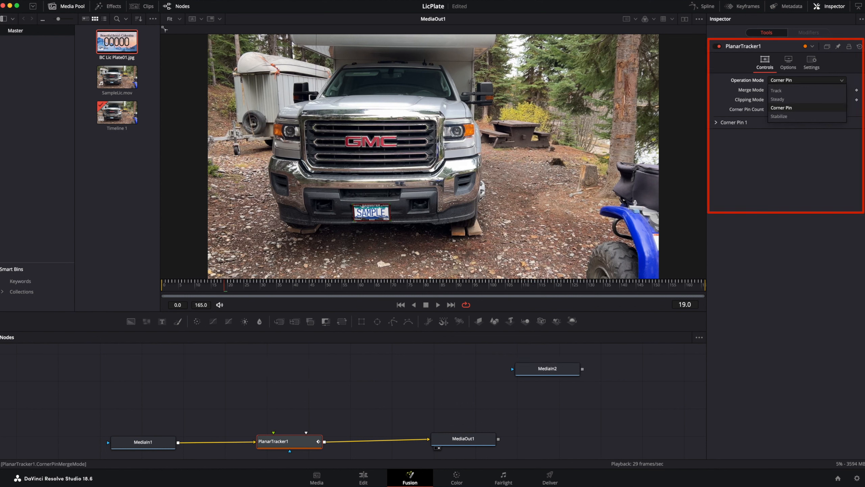
{"action": "left_click", "coordinate": [804, 89]}
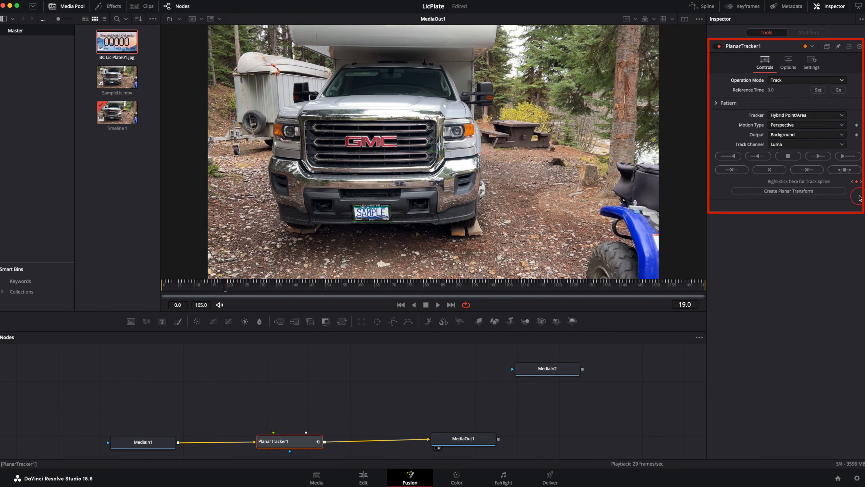
{"action": "left_click", "coordinate": [785, 192]}
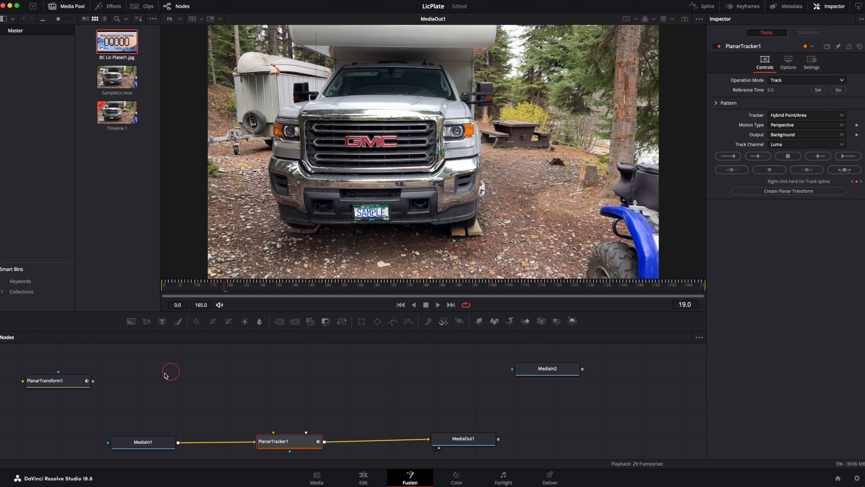
Move PlanarTransform1 above the main flow, then pull PlanarTracker1 out of the connection and park it beneath MediaIn2
{"action": "left_click", "coordinate": [55, 385]}
{"action": "left_click_drag", "start_coordinate": [69, 379], "coordinate": [405, 381]}
{"action": "left_click", "coordinate": [302, 444]}
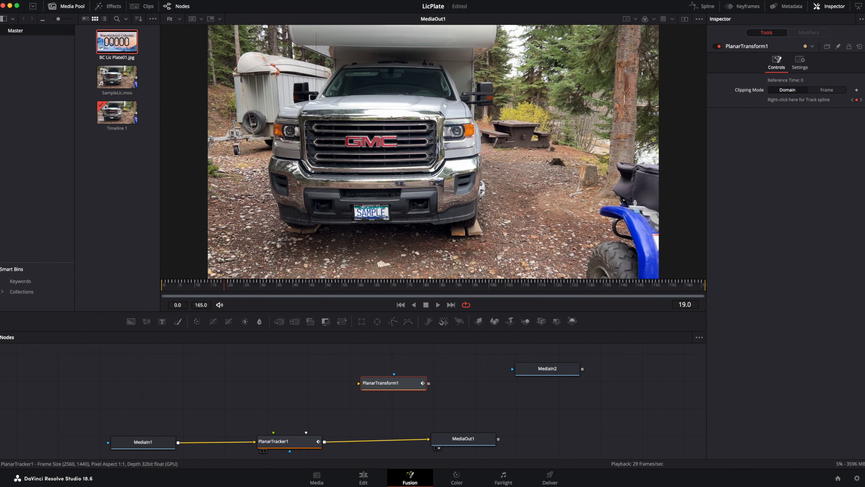
{"action": "left_click_drag", "start_coordinate": [302, 444], "coordinate": [553, 406]}
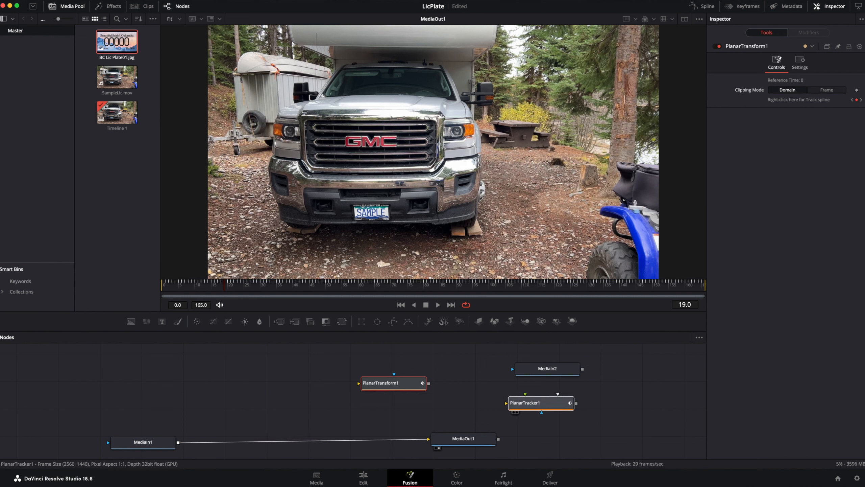
{"action": "left_click_drag", "start_coordinate": [553, 405], "coordinate": [558, 400]}
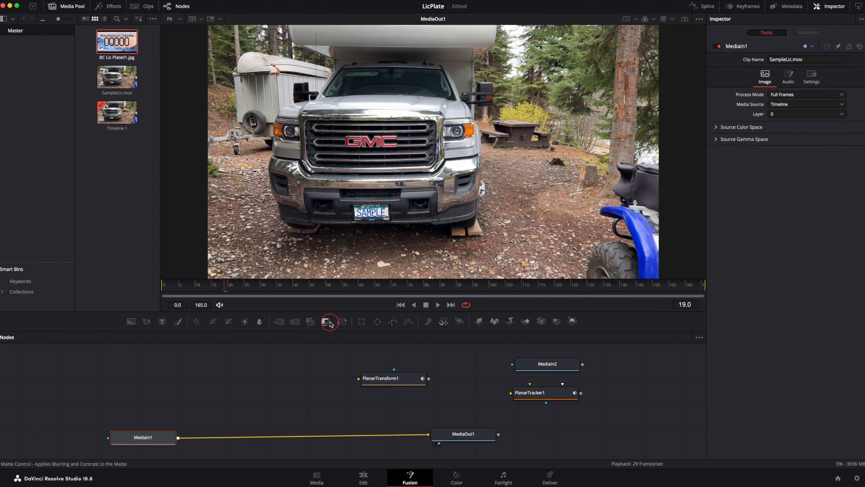
Insert a Matte Control node between MediaIn1 and MediaOut1 and connect PlanarTransform1 to its effect mask input
{"action": "left_click_drag", "start_coordinate": [330, 323], "coordinate": [266, 438]}
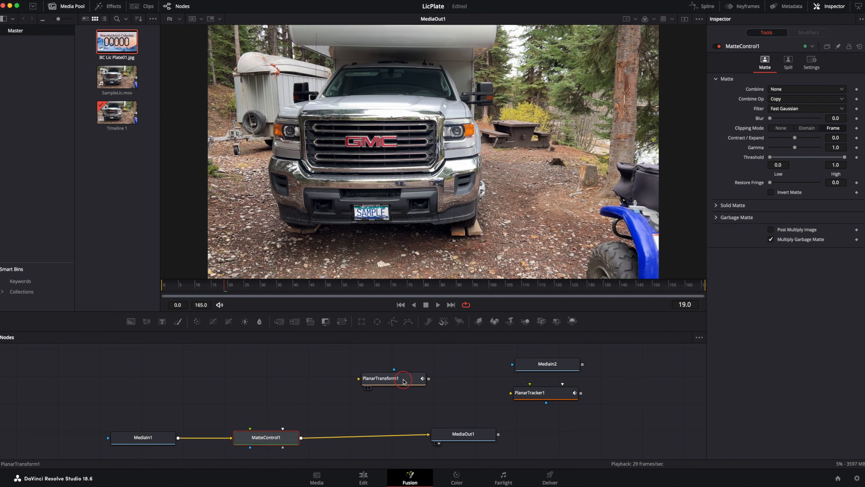
{"action": "left_click_drag", "start_coordinate": [380, 378], "coordinate": [282, 396]}
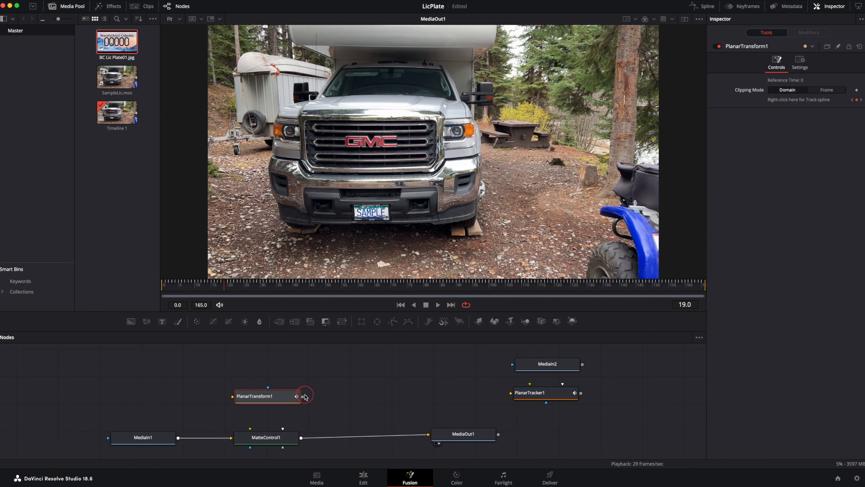
{"action": "left_click_drag", "start_coordinate": [303, 396], "coordinate": [251, 447]}
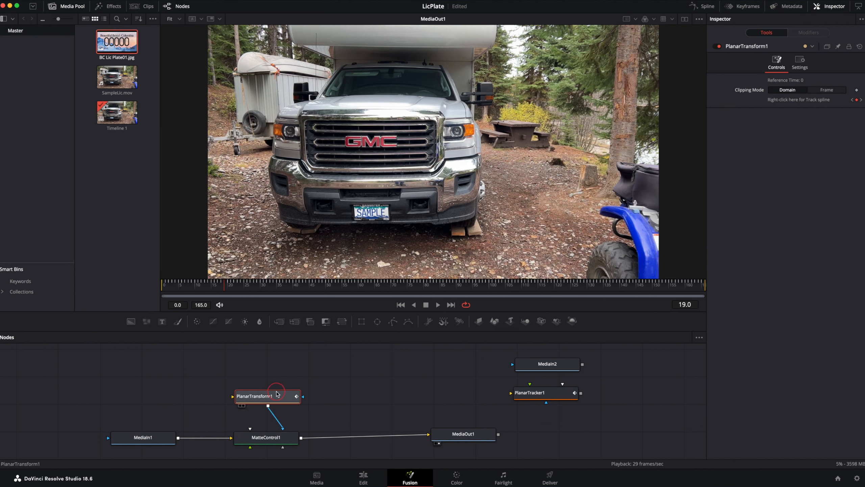
{"action": "left_click_drag", "start_coordinate": [277, 394], "coordinate": [292, 397]}
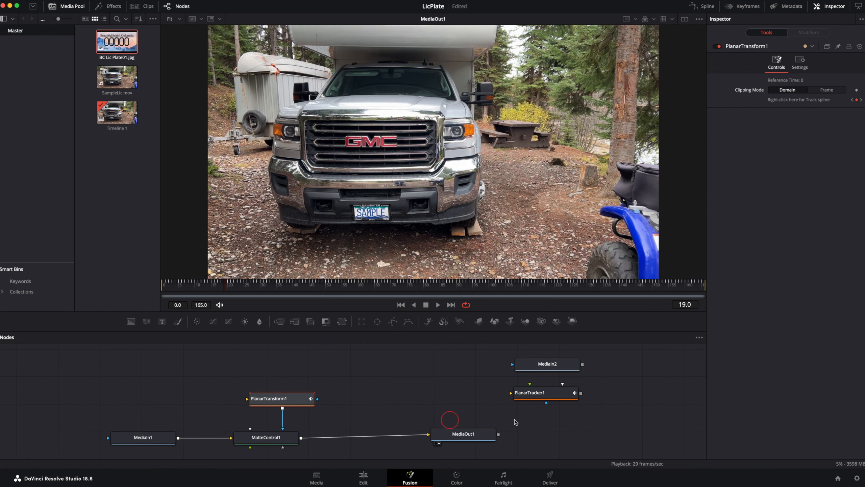
Add a Polygon mask feeding PlanarTransform1 and outline the licence plate's lettering area inside its frame
{"action": "left_click_drag", "start_coordinate": [394, 321], "coordinate": [248, 400]}
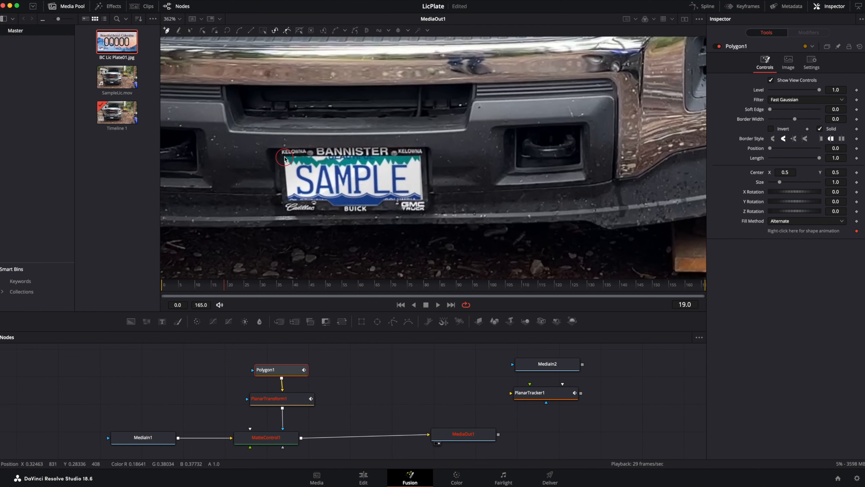
{"action": "left_click", "coordinate": [285, 157]}
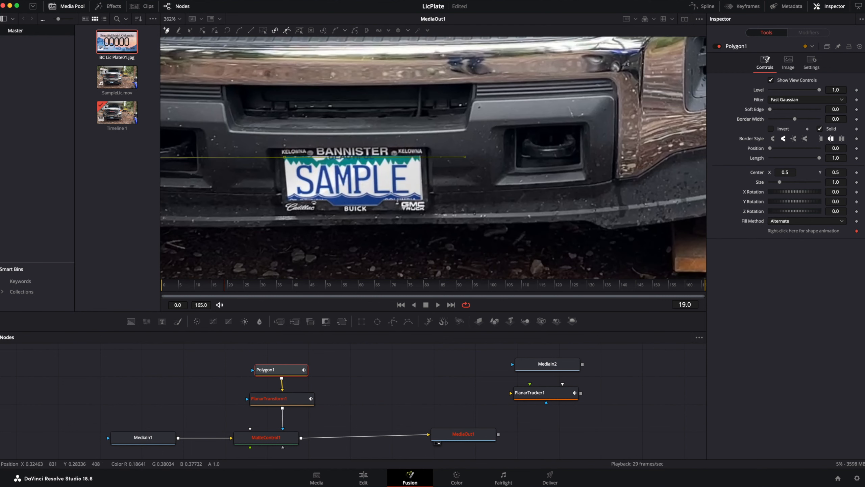
{"action": "left_click", "coordinate": [422, 158]}
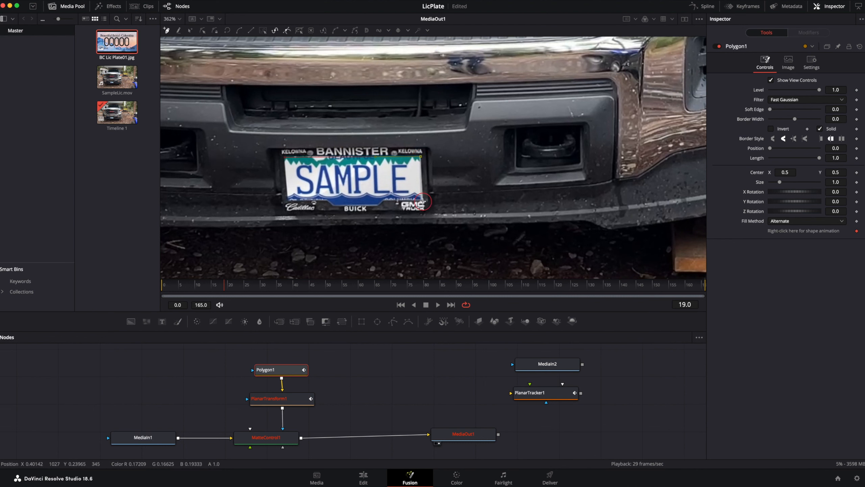
{"action": "left_click", "coordinate": [422, 202]}
{"action": "left_click", "coordinate": [377, 205]}
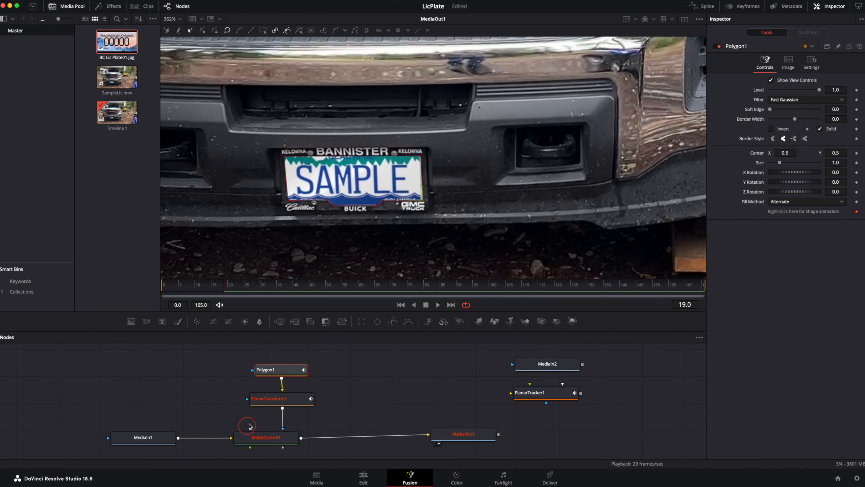
Enable Apply Mask Inverted and Multiply by Mask on MatteControl1 to cut the plate area out of the footage
{"action": "left_click", "coordinate": [253, 437]}
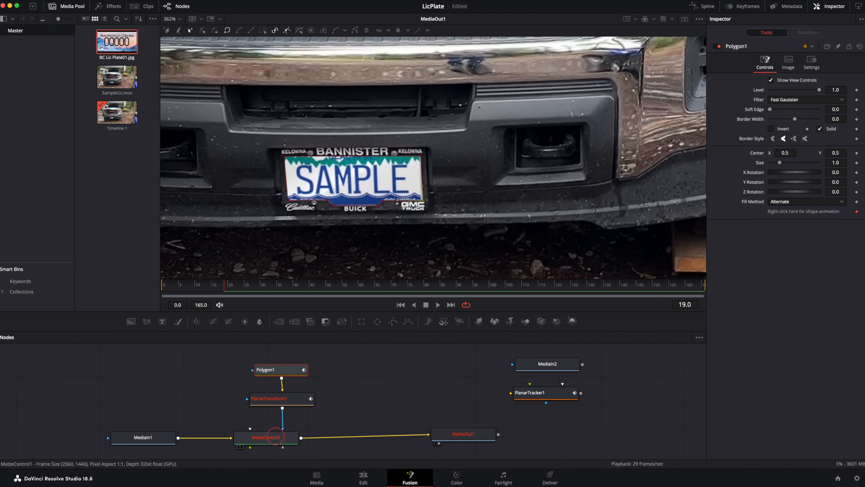
{"action": "left_click", "coordinate": [276, 438]}
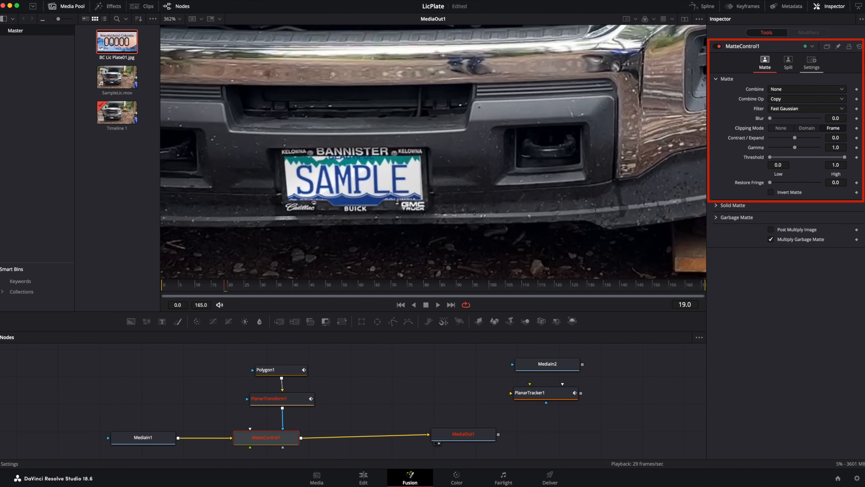
{"action": "left_click", "coordinate": [813, 61]}
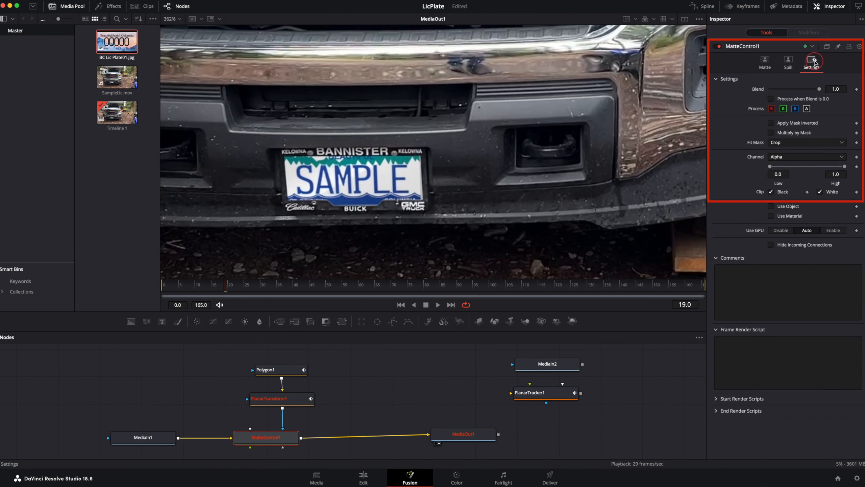
{"action": "left_click", "coordinate": [771, 125]}
{"action": "left_click", "coordinate": [772, 132]}
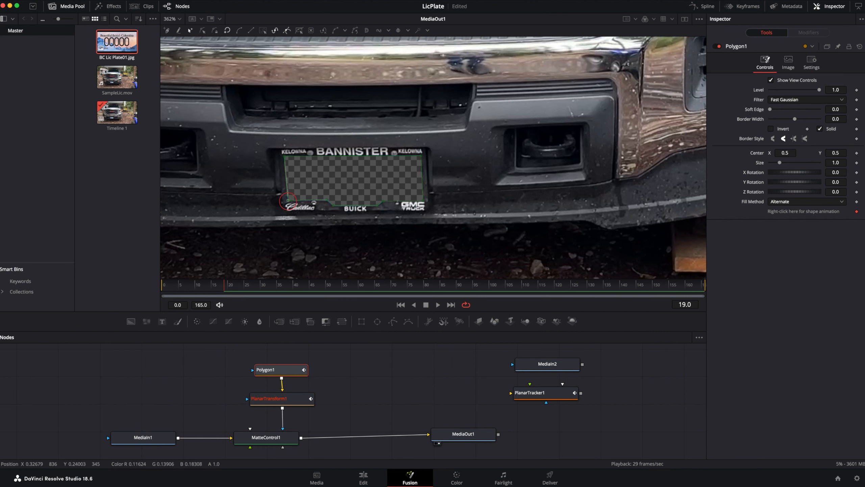
Refine Polygon1's two left corner points against the plate frame, and play back the plate replacement on the Edit page
{"action": "left_click", "coordinate": [288, 200]}
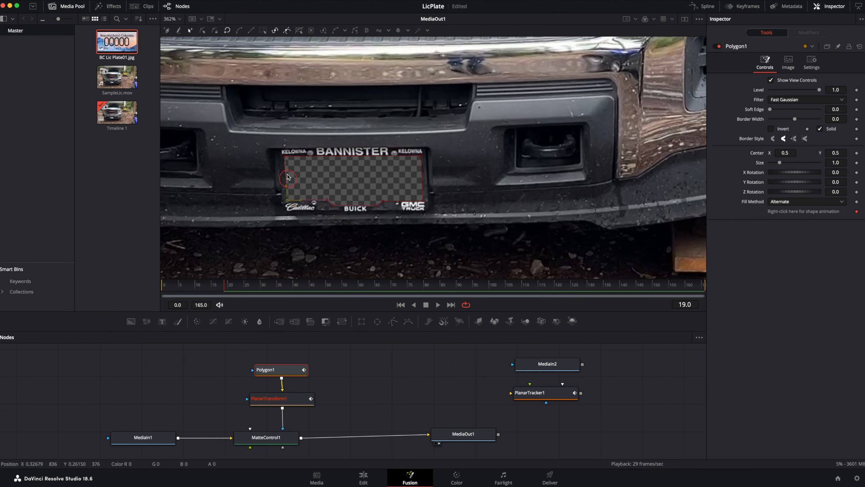
{"action": "left_click", "coordinate": [285, 156]}
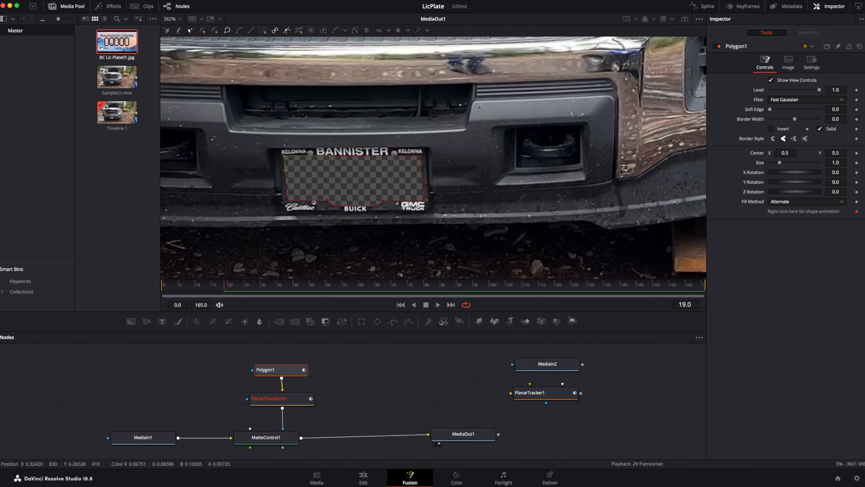
{"action": "scroll", "coordinate": [385, 252], "scroll_direction": "down", "scroll_amount": 2}
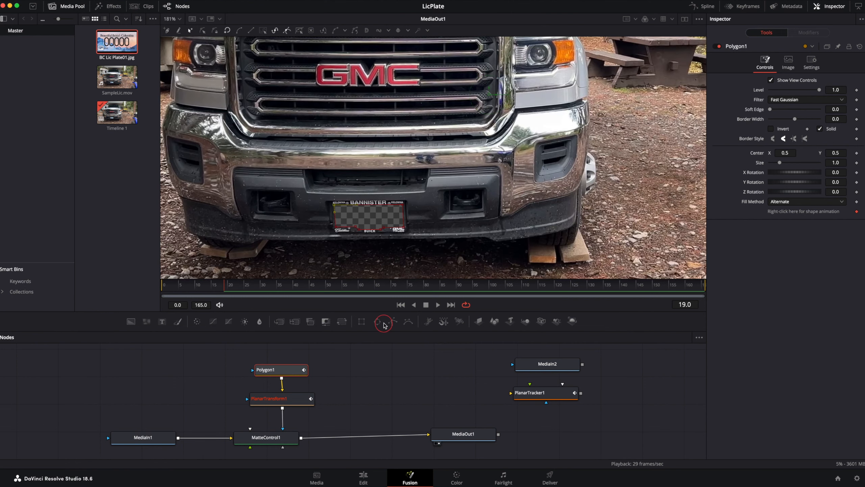
{"action": "key", "text": "space"}
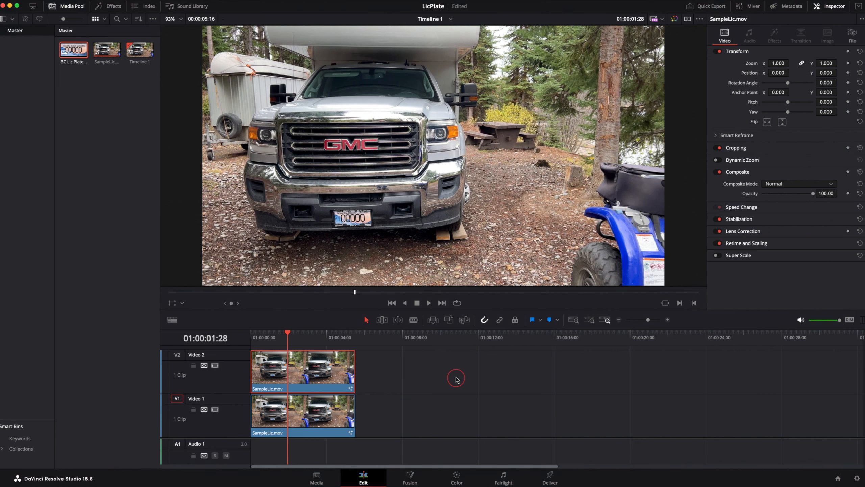
{"action": "key", "text": "space"}
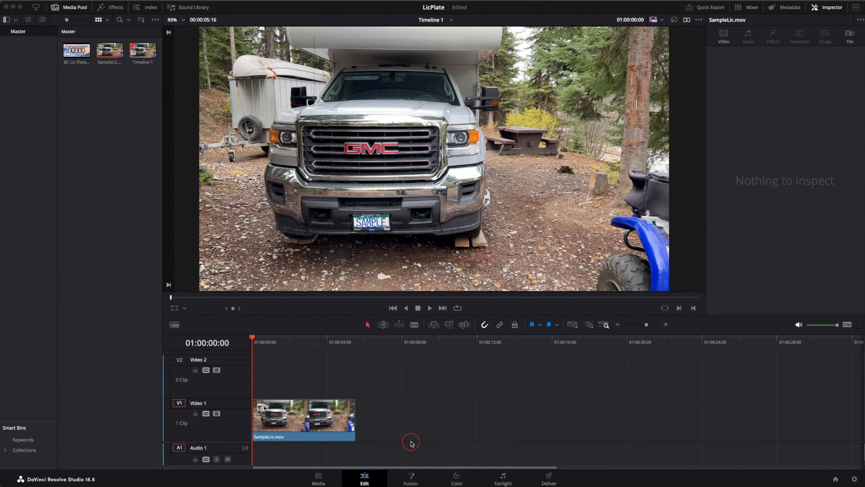
On the Color page, add a curve window to the SampleLic.mov clip and outline the SAMPLE plate with four points
{"action": "left_click", "coordinate": [458, 478]}
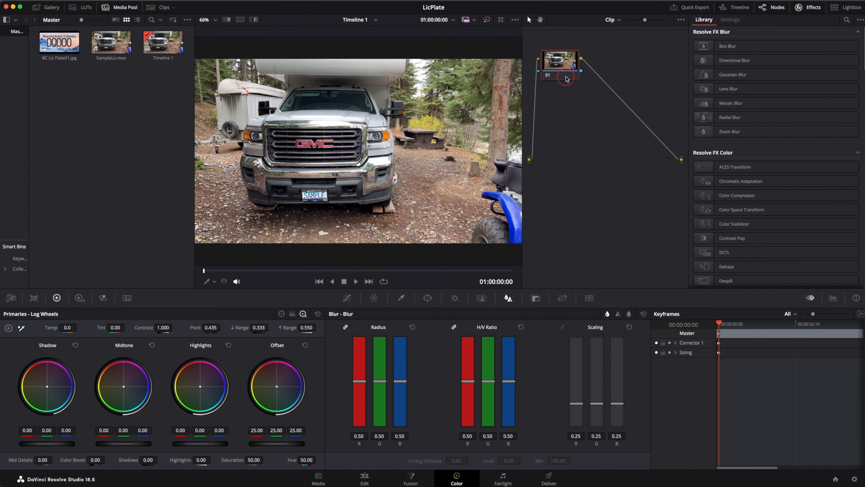
{"action": "left_click", "coordinate": [427, 299]}
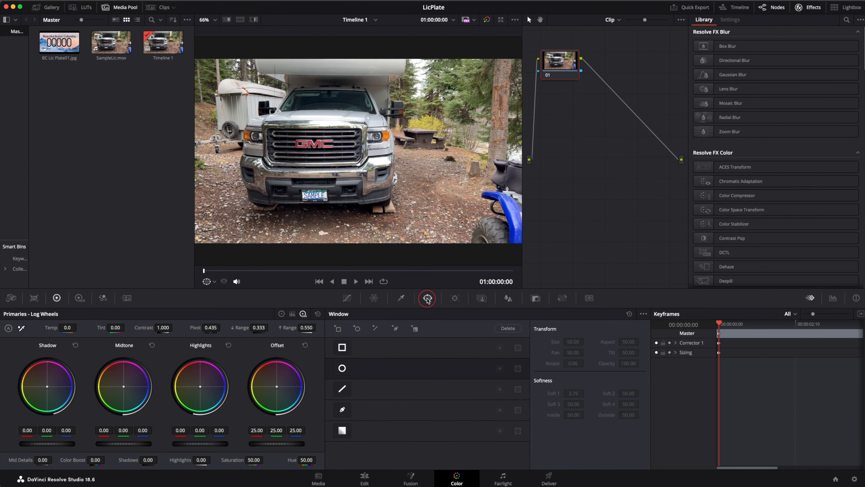
{"action": "left_click", "coordinate": [418, 413]}
{"action": "left_click", "coordinate": [343, 410]}
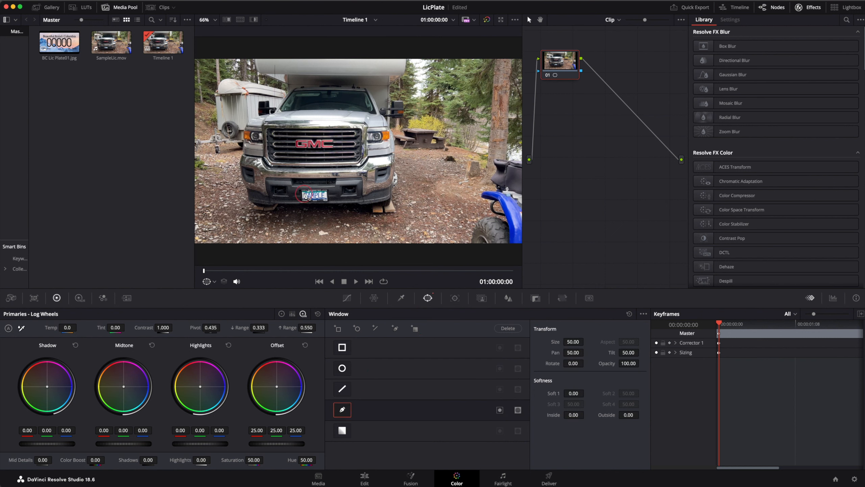
{"action": "scroll", "coordinate": [305, 197], "scroll_direction": "up", "scroll_amount": 3}
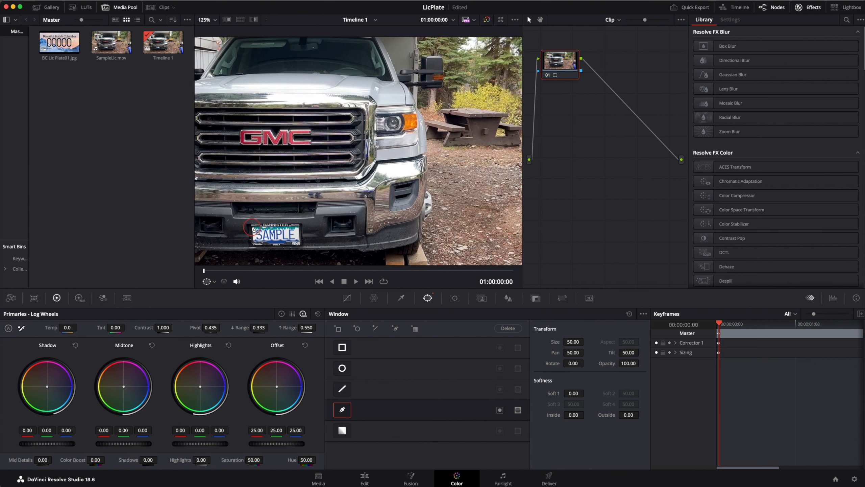
{"action": "left_click", "coordinate": [253, 227]}
{"action": "left_click", "coordinate": [299, 226]}
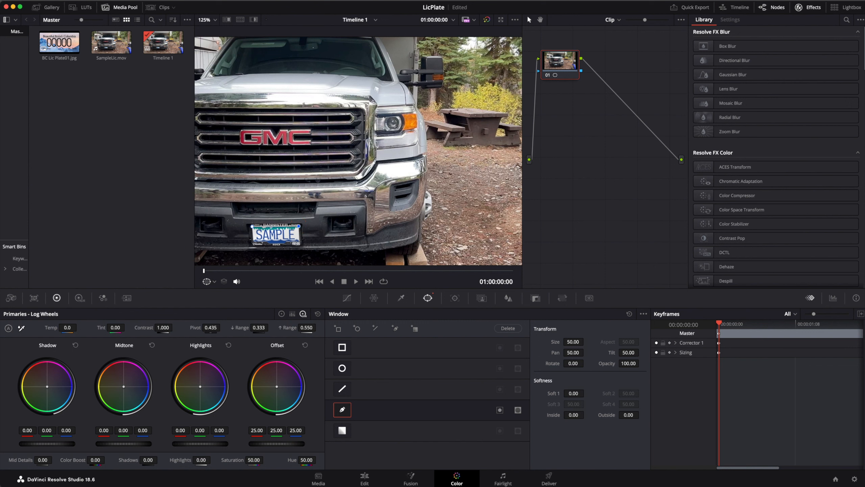
{"action": "left_click", "coordinate": [300, 243]}
{"action": "left_click", "coordinate": [253, 242]}
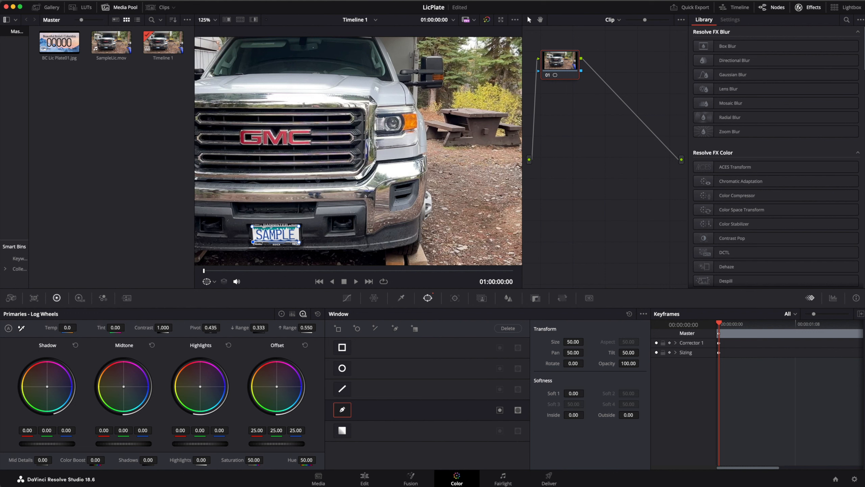
{"action": "left_click", "coordinate": [252, 226]}
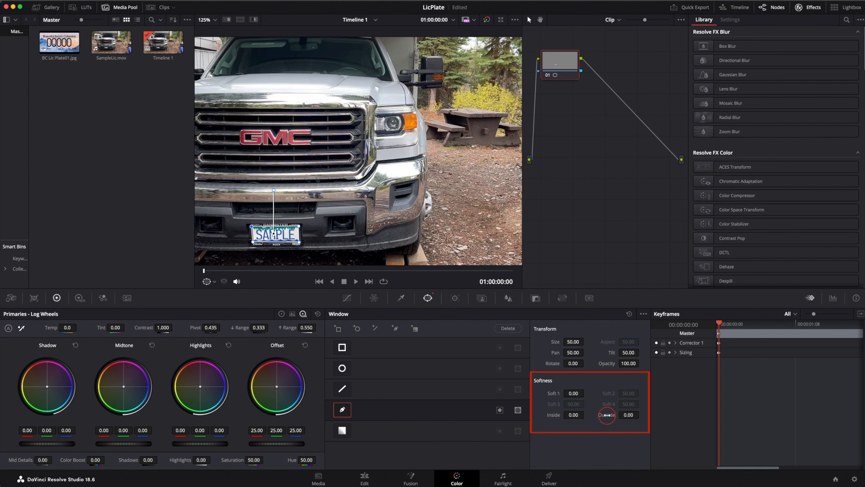
Set the plate window's outside softness to 0.60 and track the window forward and in reverse through the clip
{"action": "left_click_drag", "start_coordinate": [606, 414], "coordinate": [457, 323]}
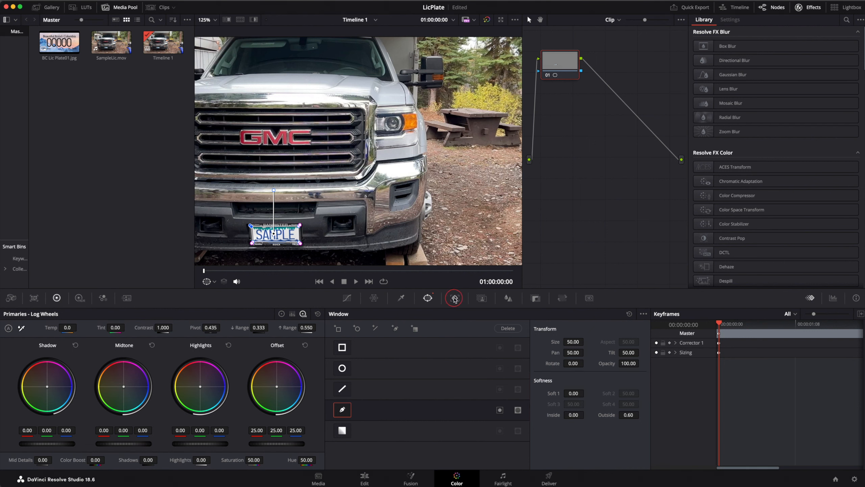
{"action": "left_click", "coordinate": [455, 299]}
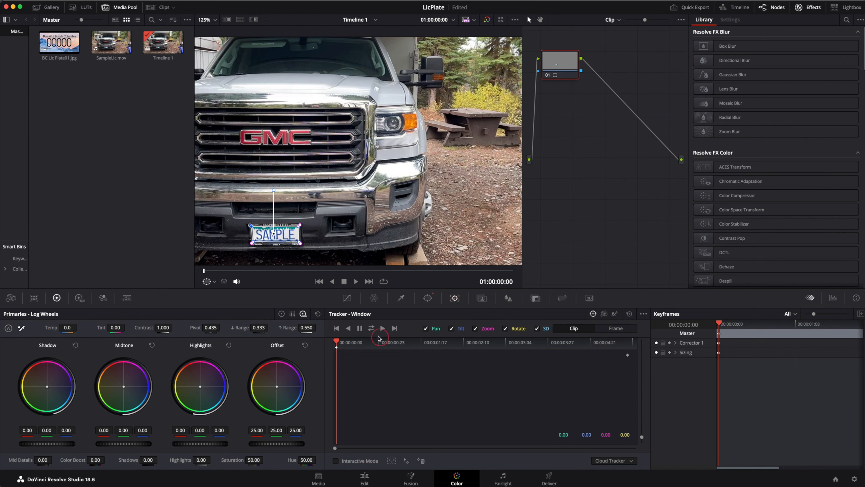
{"action": "left_click", "coordinate": [371, 328]}
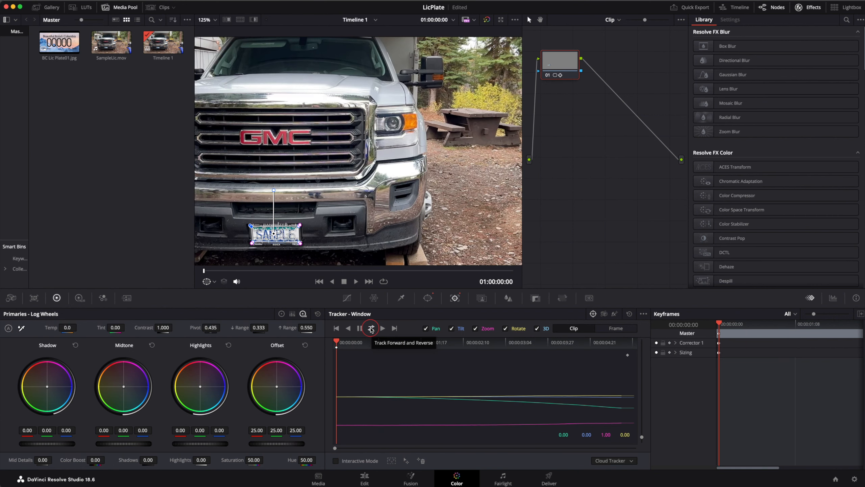
Blur the tracked plate area by raising the linked red, green and blue blur radius to 0.86
{"action": "left_click", "coordinate": [508, 299]}
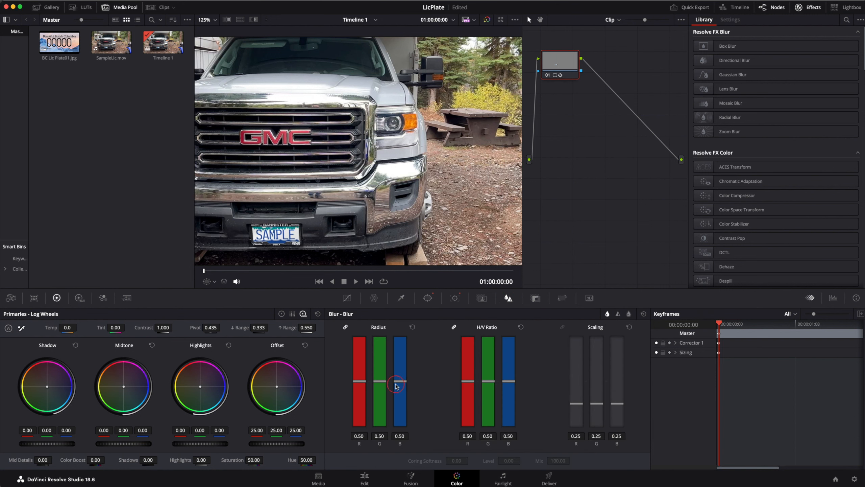
{"action": "left_click_drag", "start_coordinate": [400, 382], "coordinate": [399, 348]}
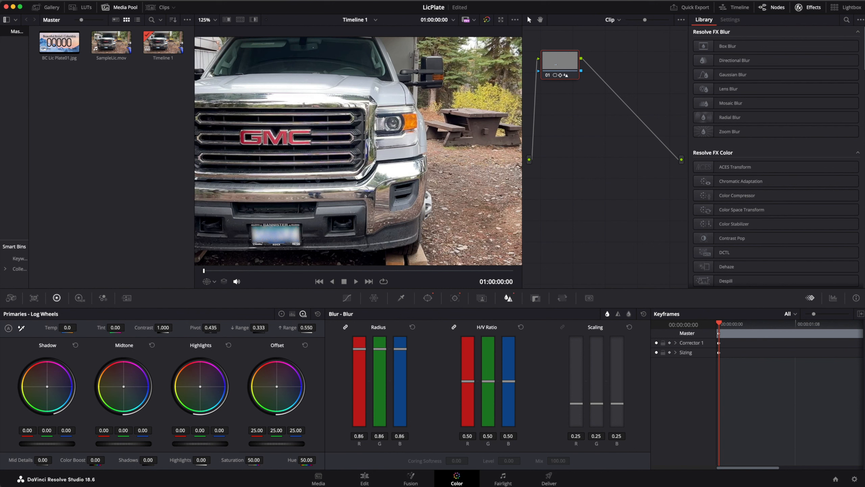